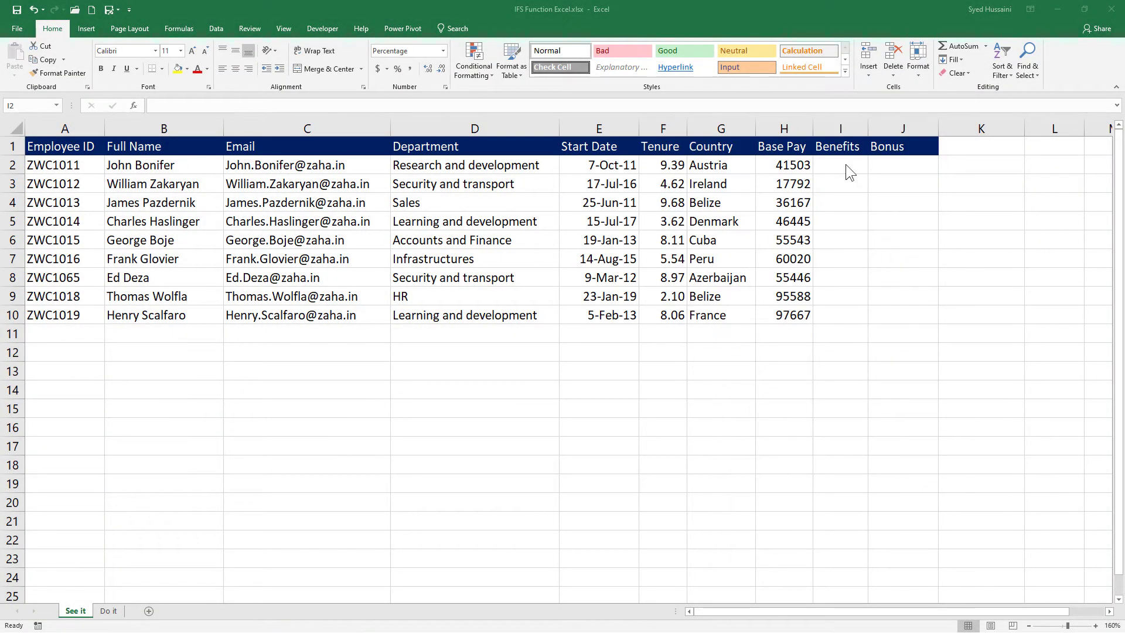
Begin I2's Benefits formula as =IFS(F2>7, 10%, ready for the next tenure test
click(847, 166)
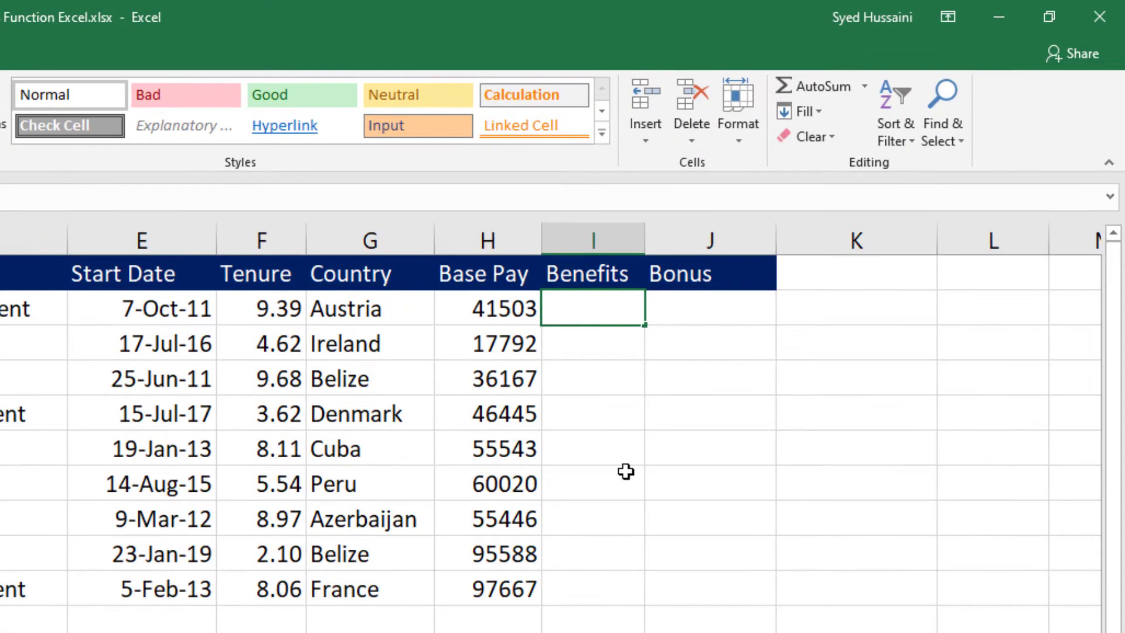
text(=)
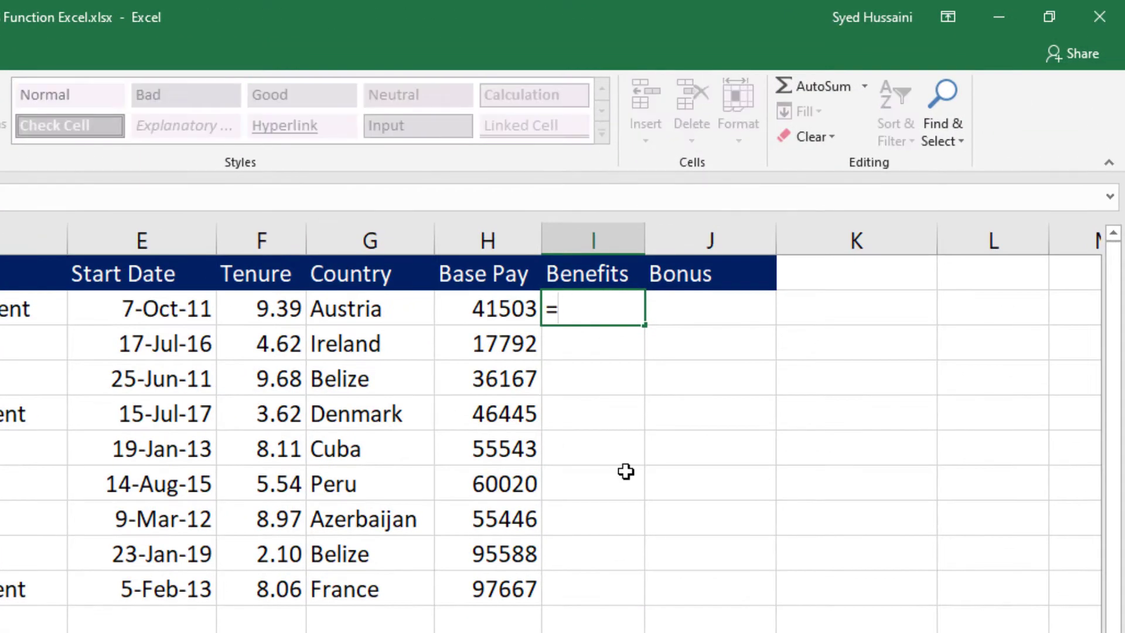
text(ifs)
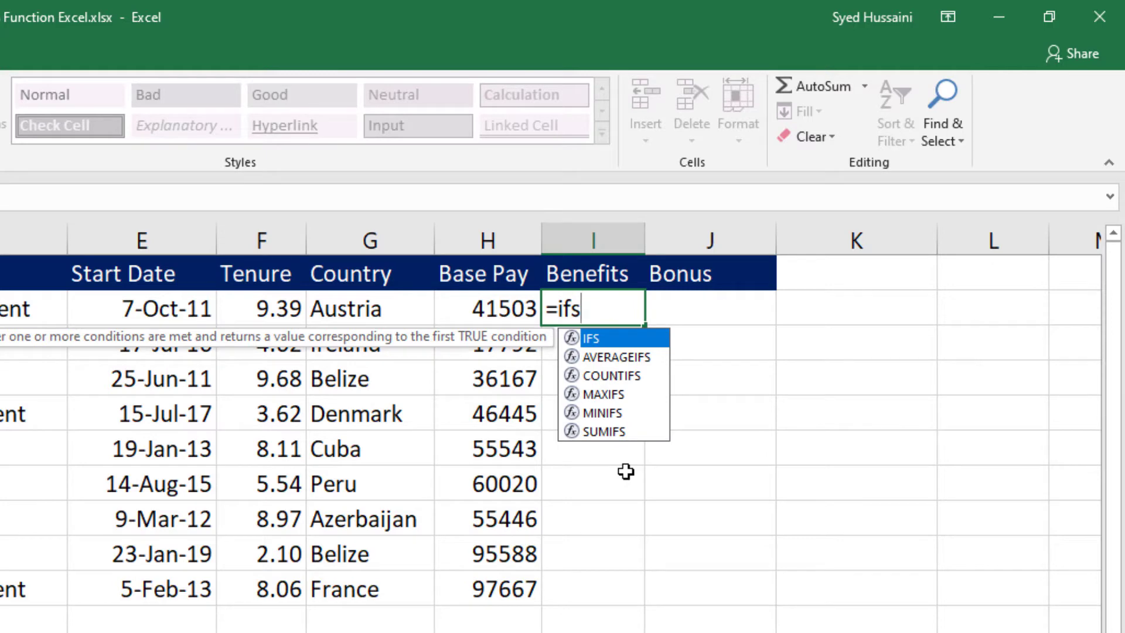
key(Tab)
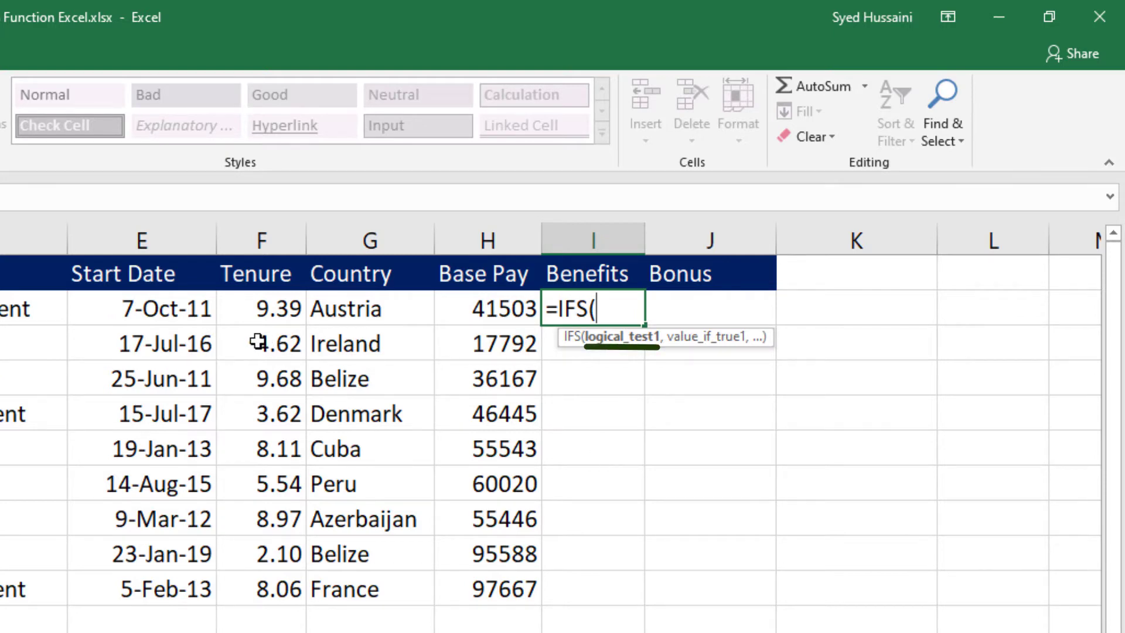
click(276, 299)
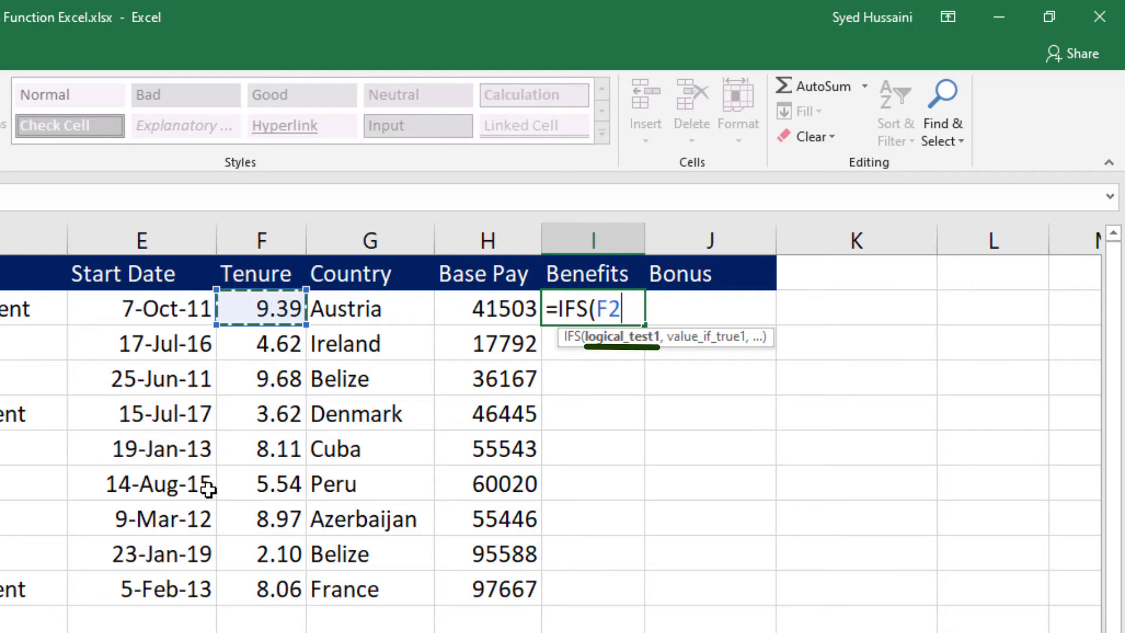
text(>)
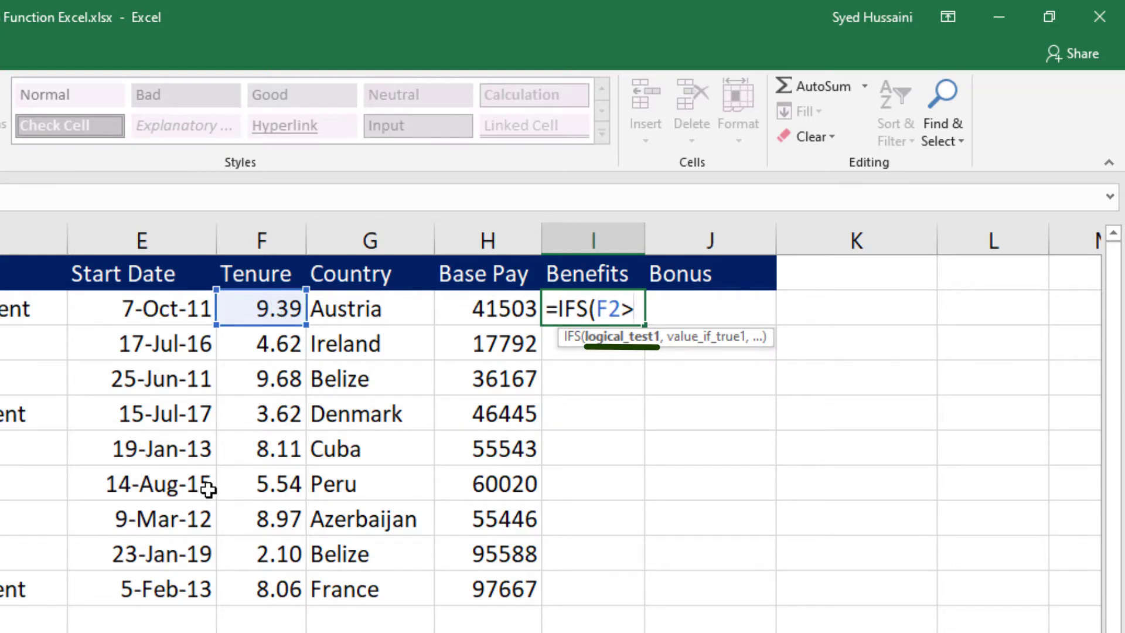
text(7,)
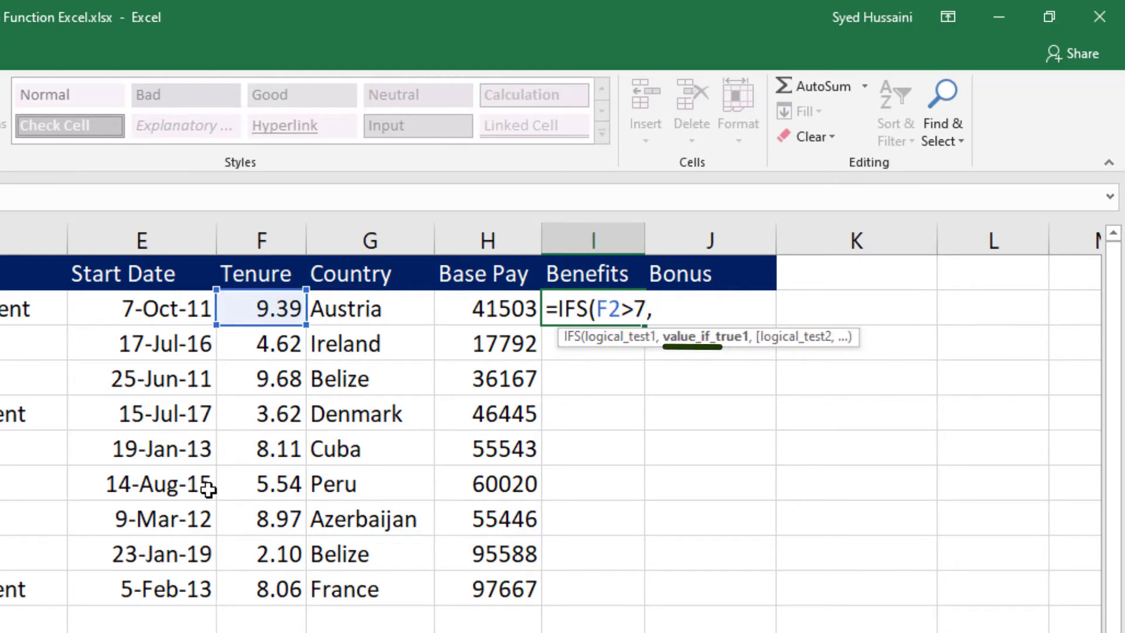
text( 10%)
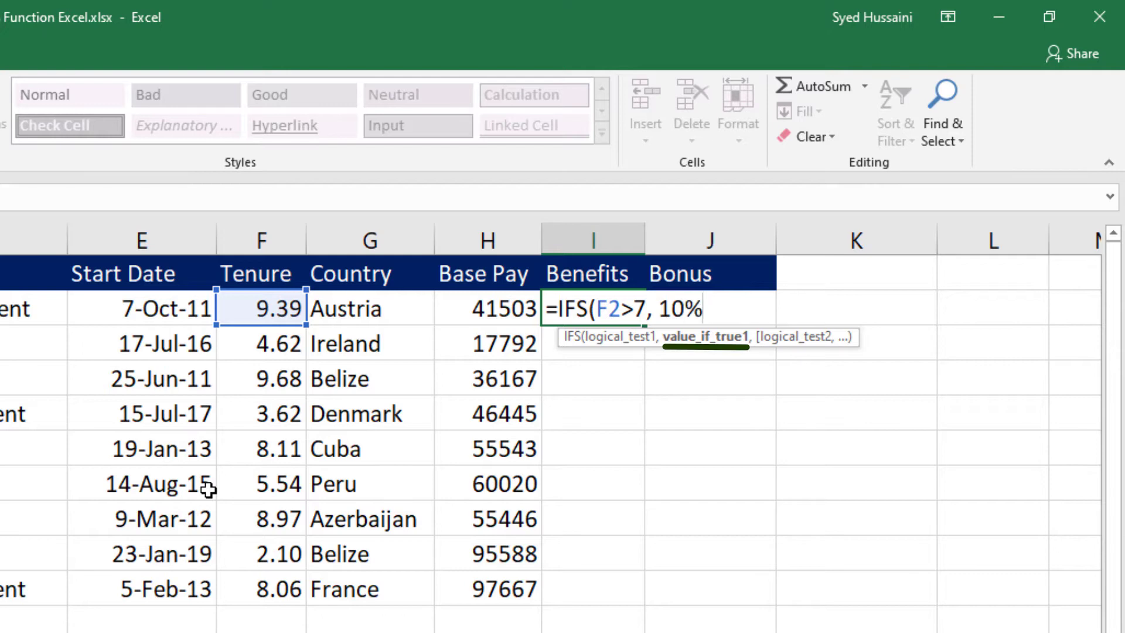
text(,)
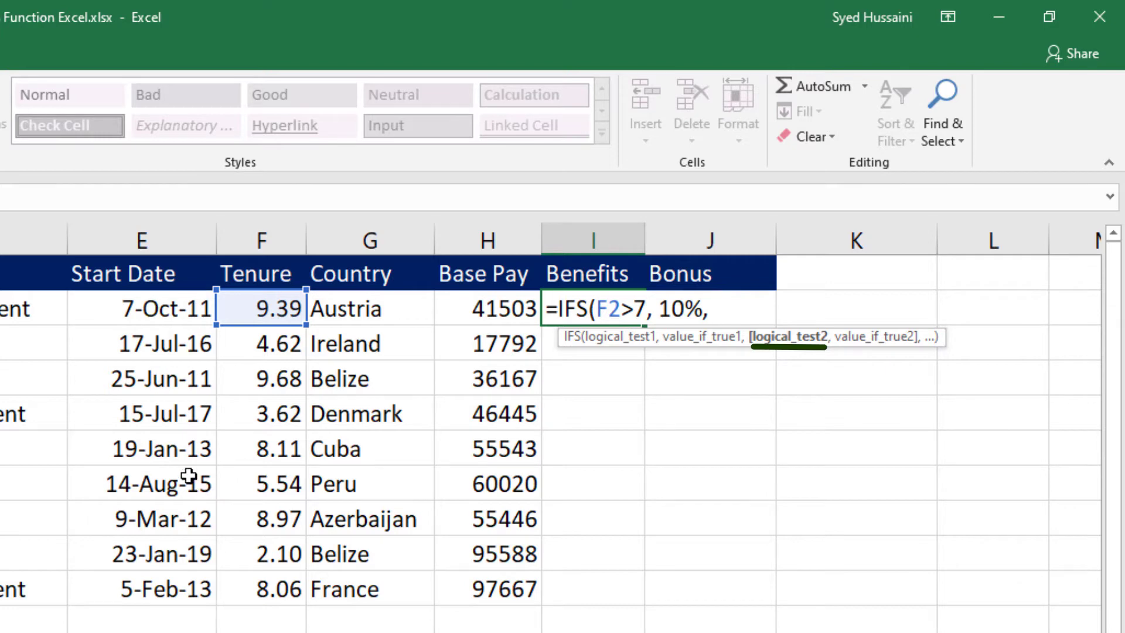
Add the F2>5 → 7% and F2>2.5 → 5% tiers to the Benefits IFS formula
click(265, 303)
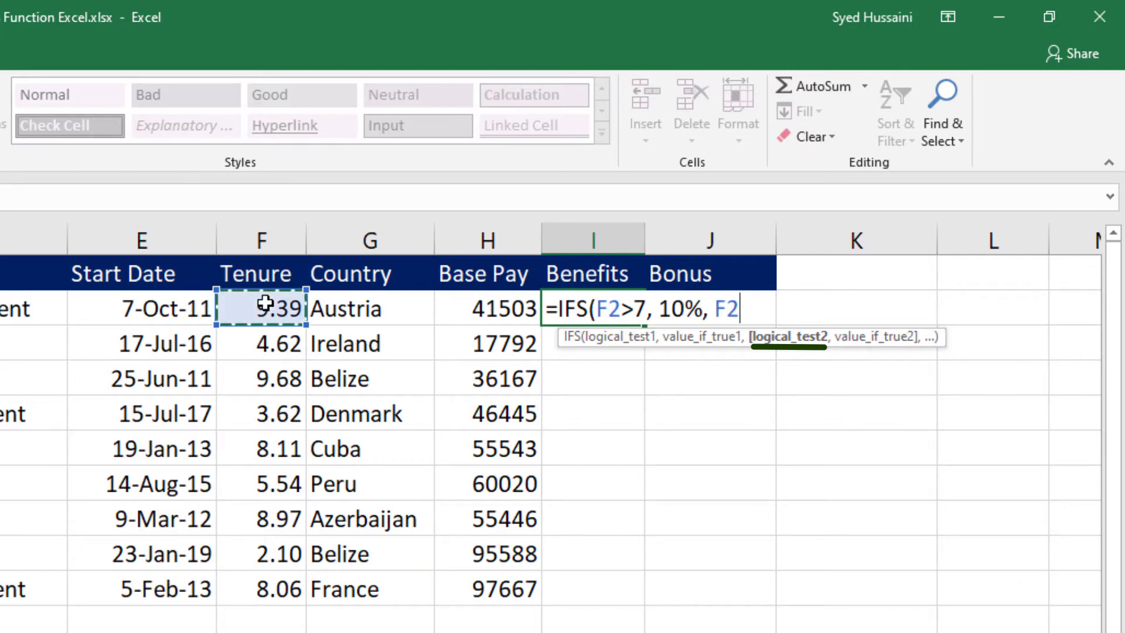
text(>)
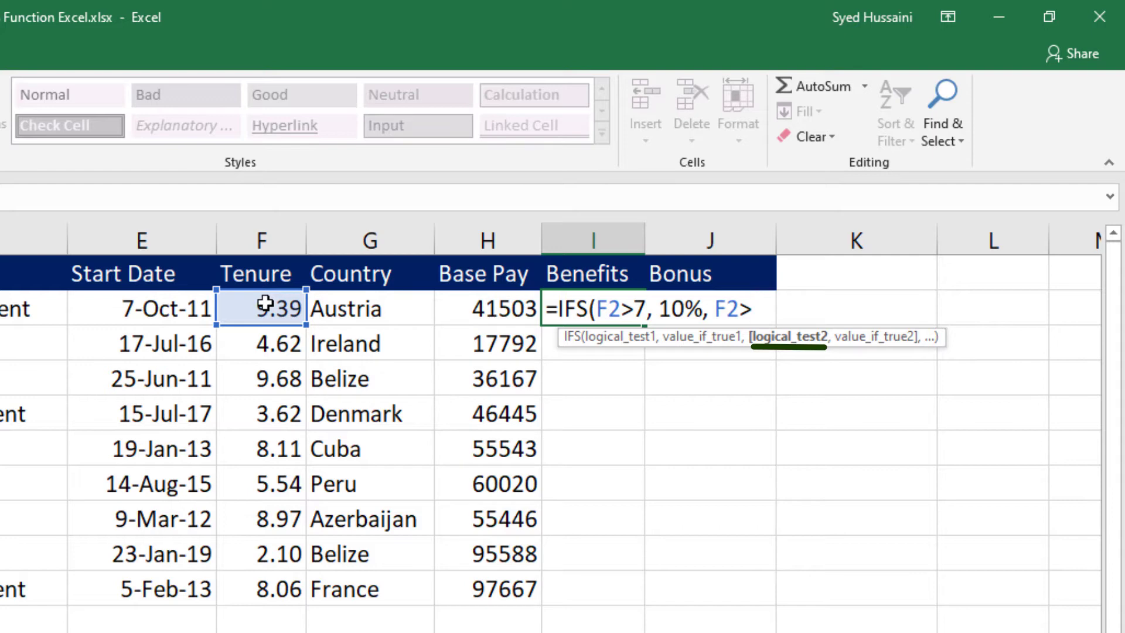
text(5,)
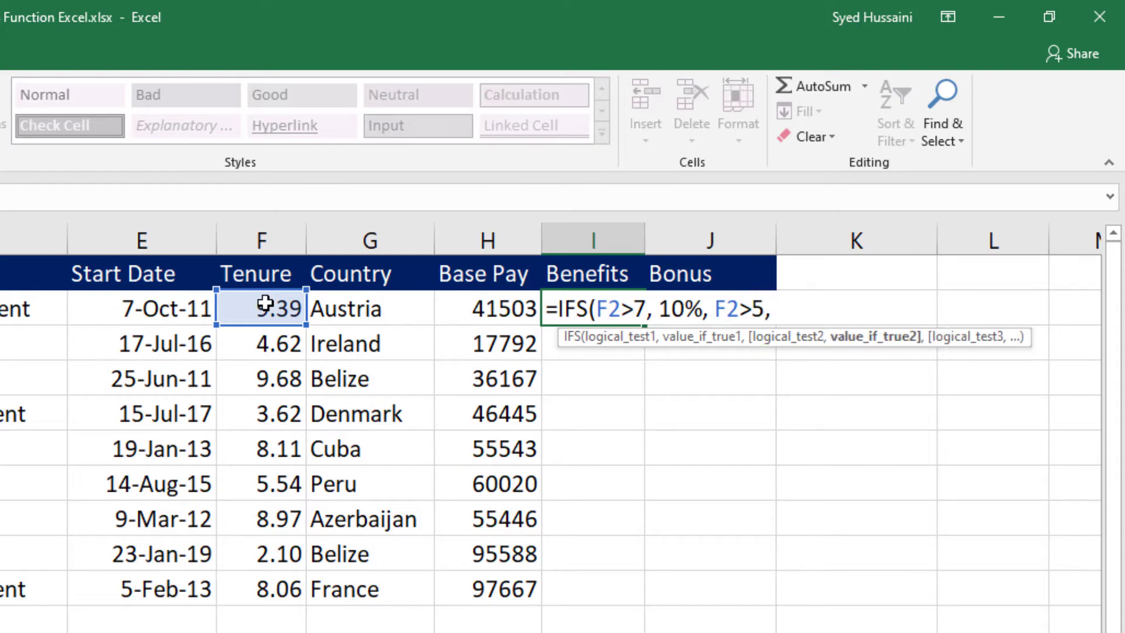
text( 7%)
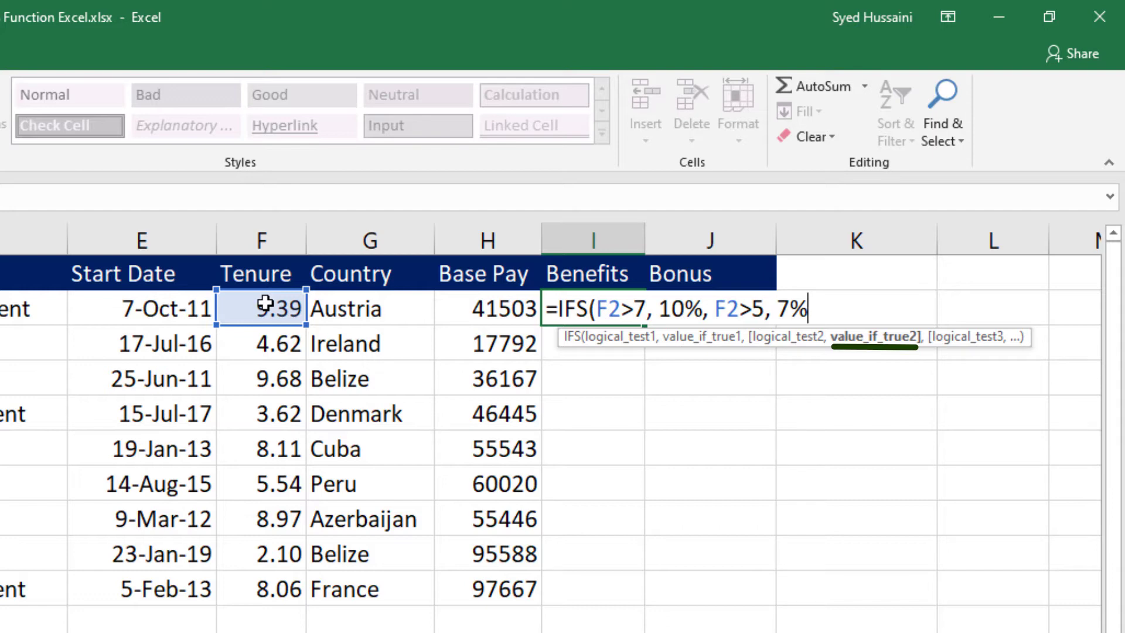
text(,)
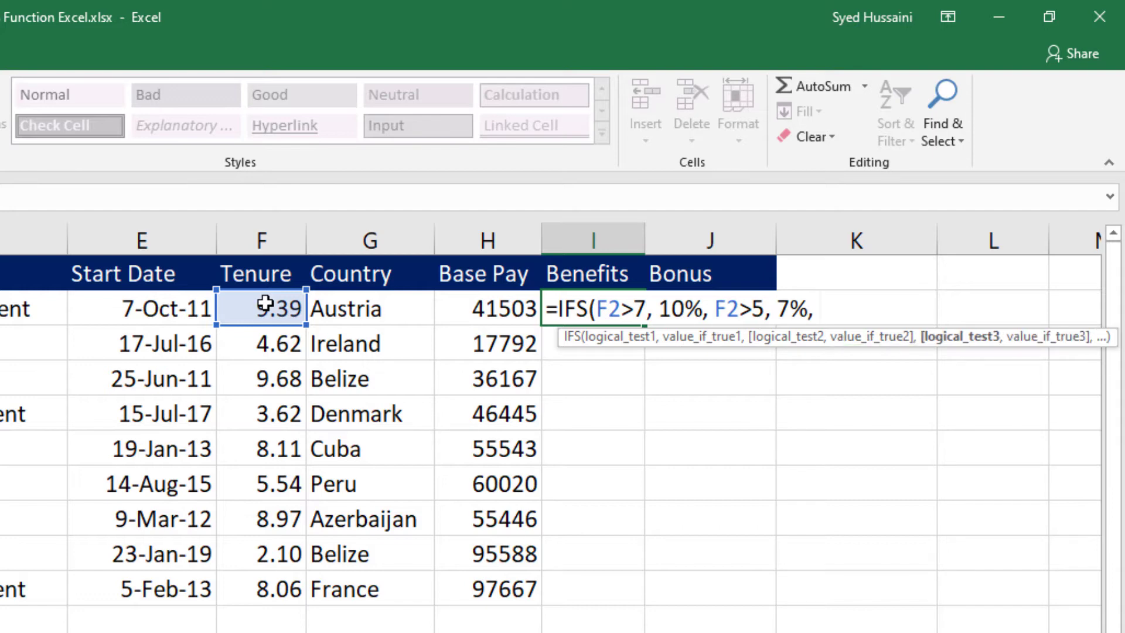
click(266, 303)
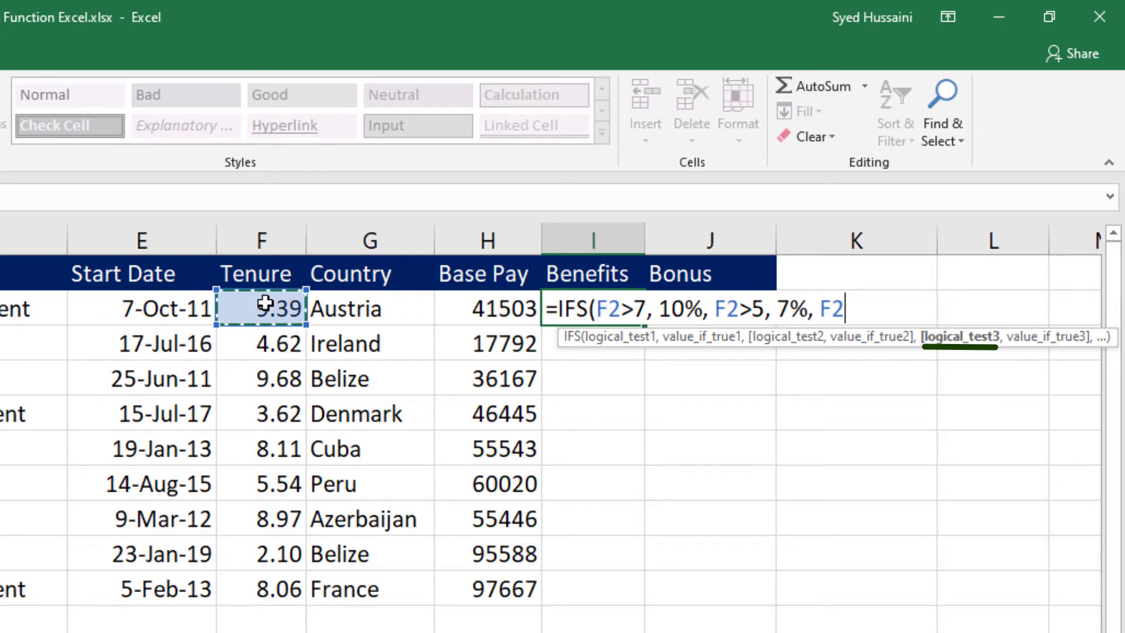
text(>)
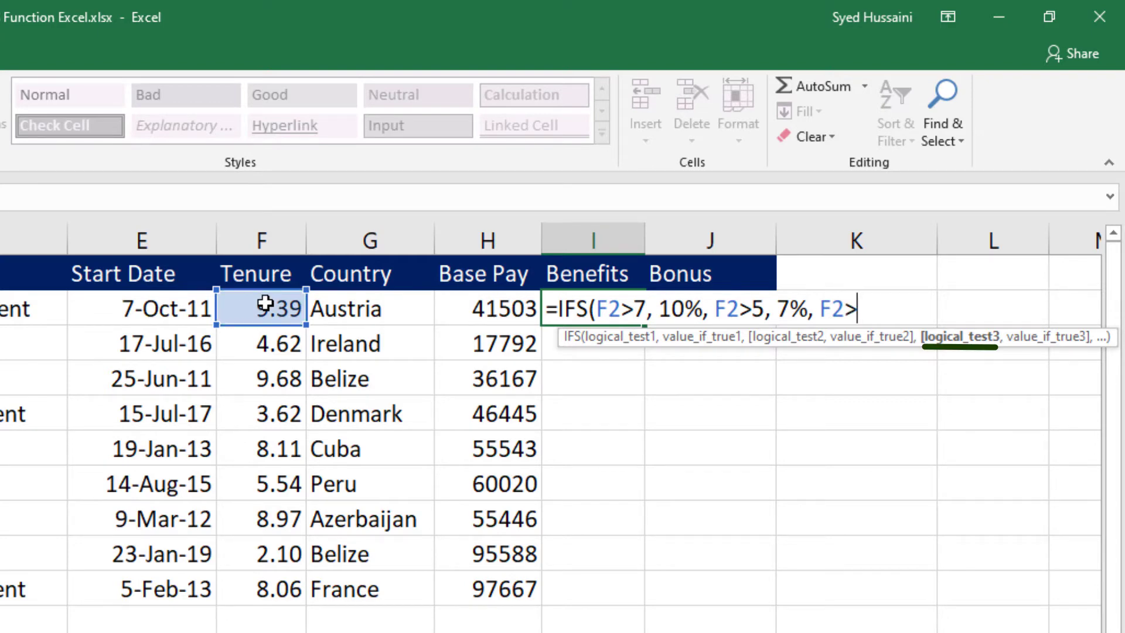
text(2.5, )
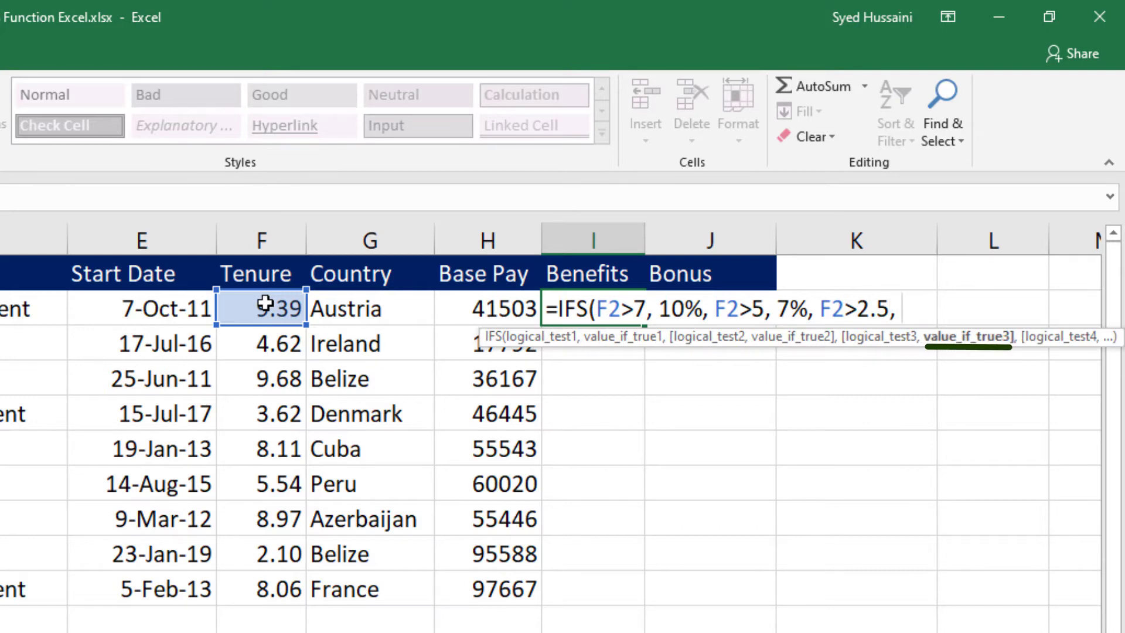
text(5%,)
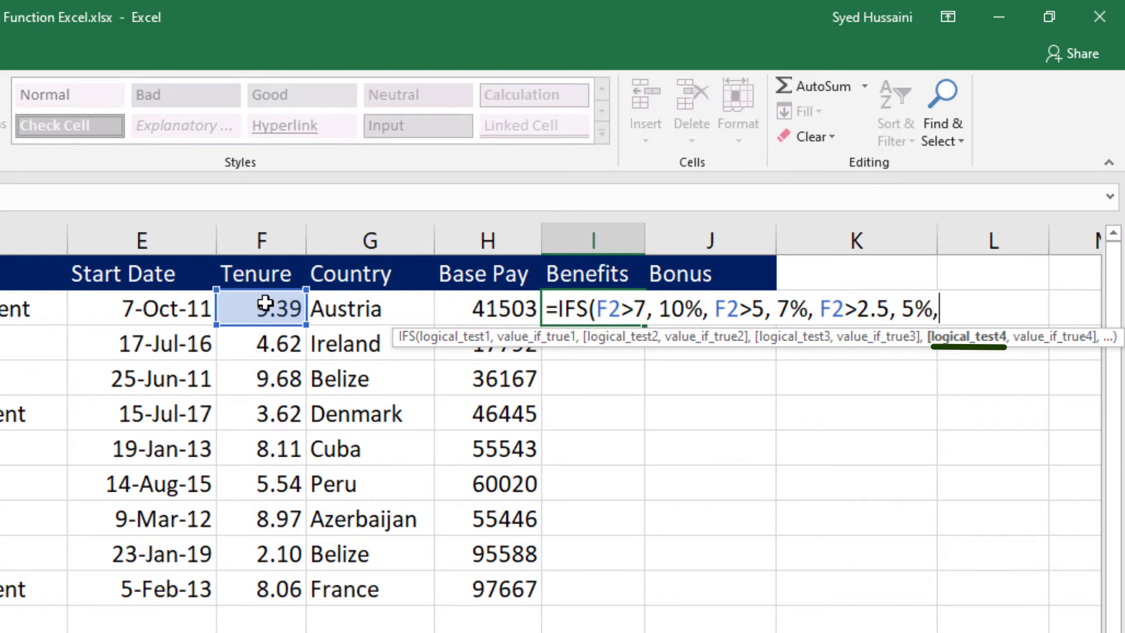
Finish the formula with F2<2.5 returning blank and commit it, so I2 shows 10%
click(266, 303)
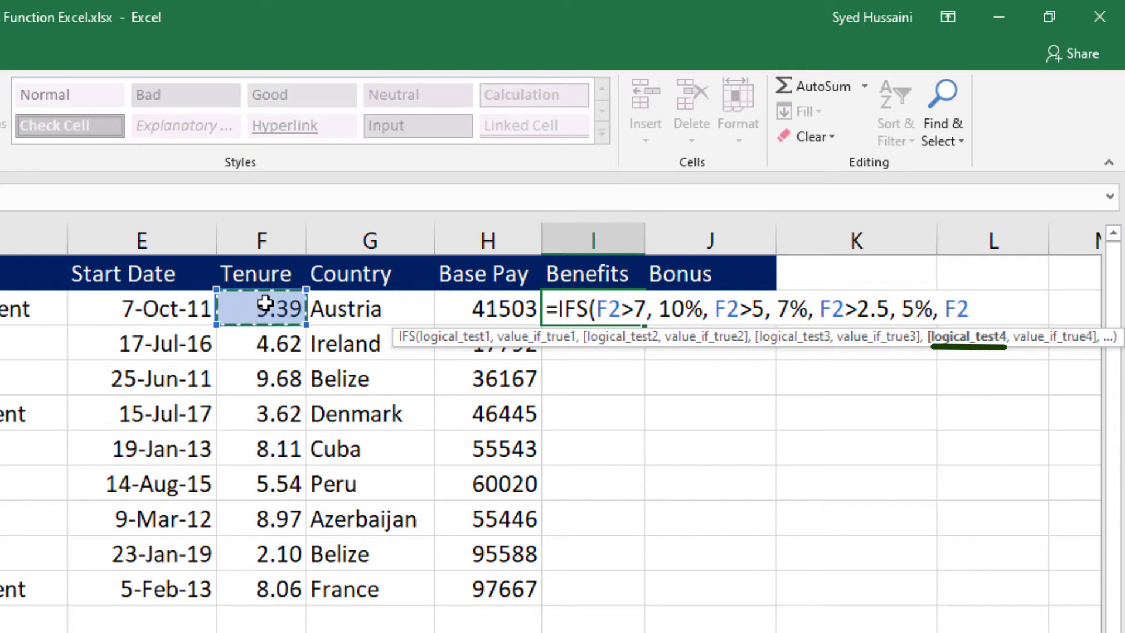
text(<2)
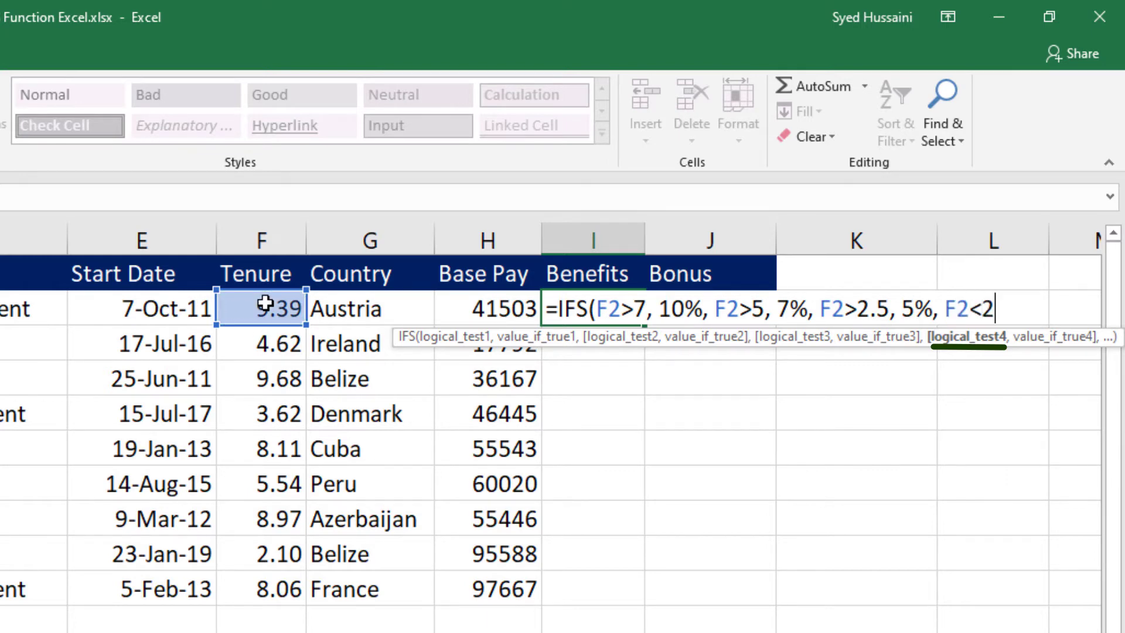
text(.5, )
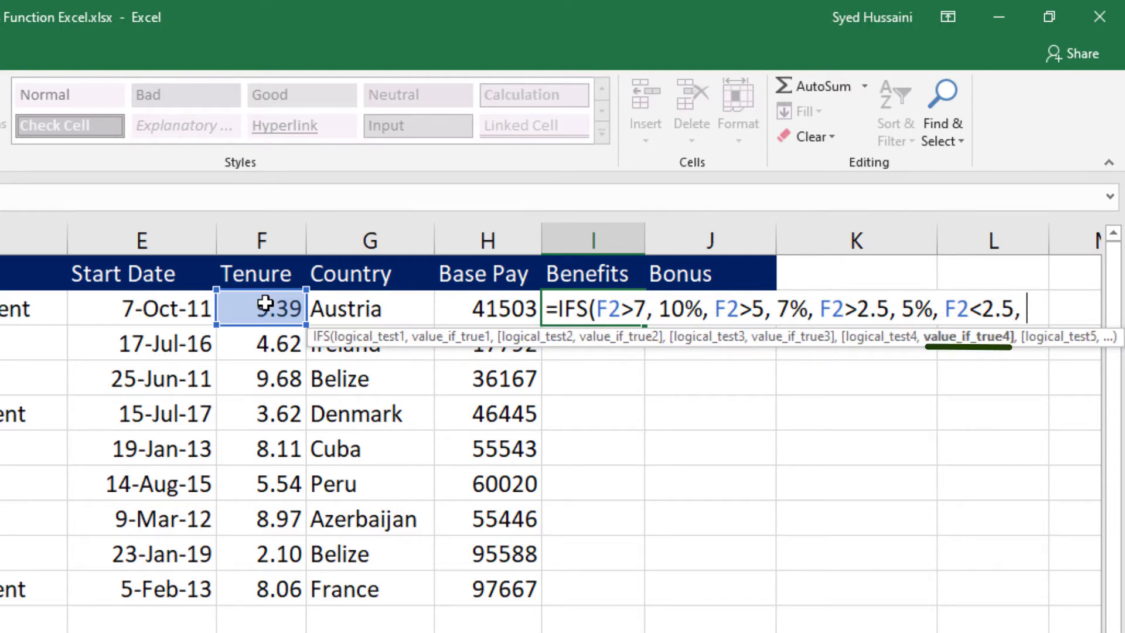
text(""))
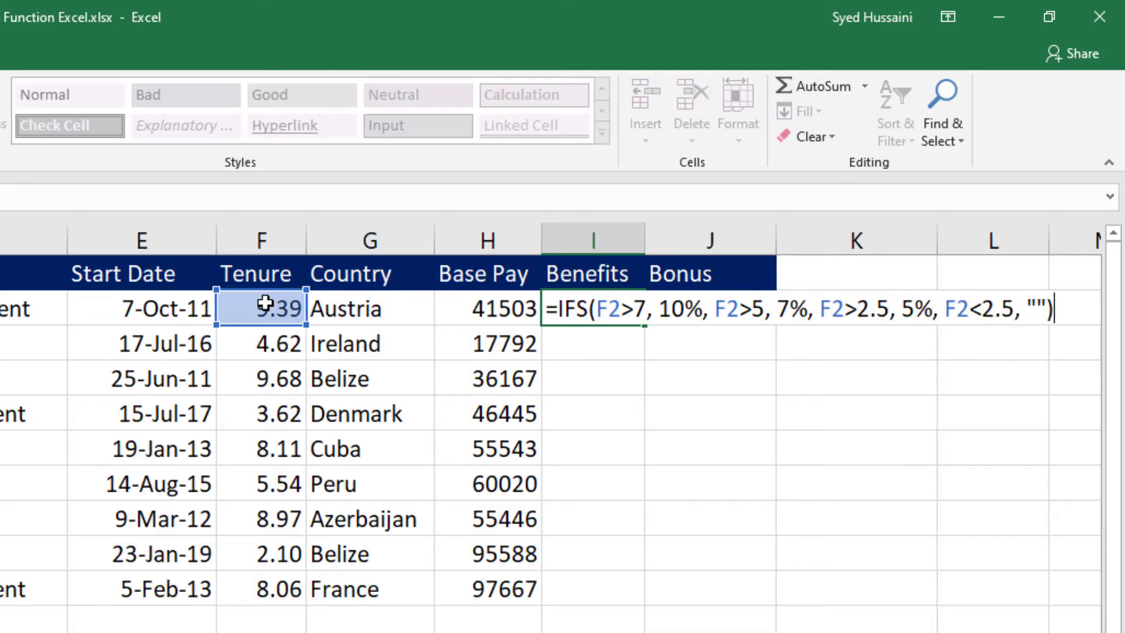
key(Return)
Fill the I2 Benefits formula down through I10, giving 10%, 7%, 5% or blank per employee
click(234, 312)
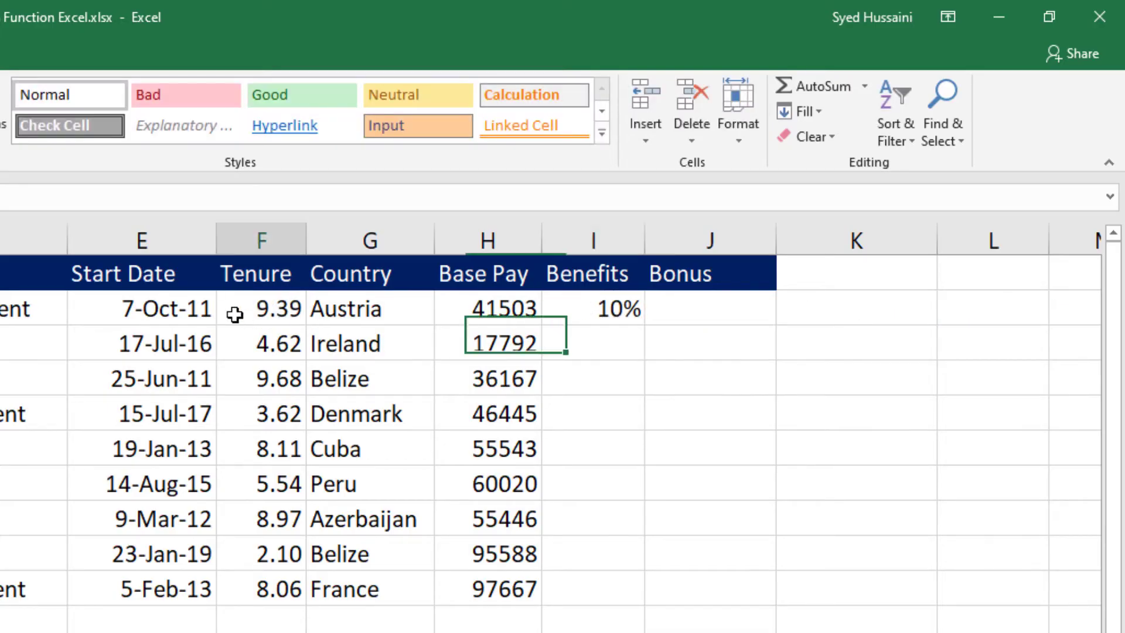
click(637, 306)
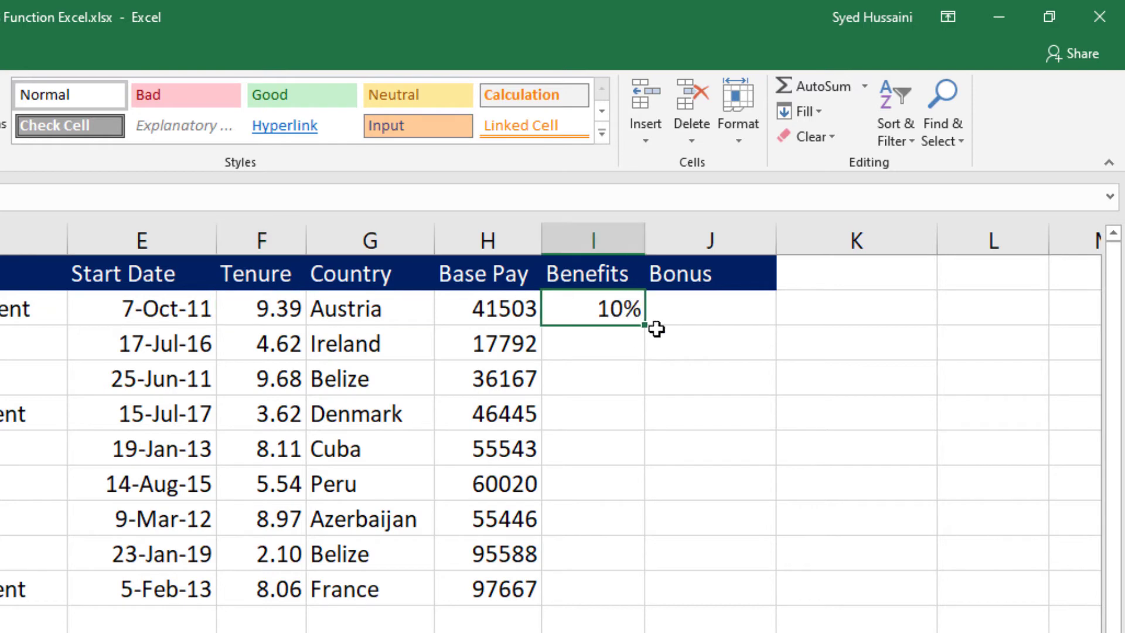
drag(645, 326, 650, 597)
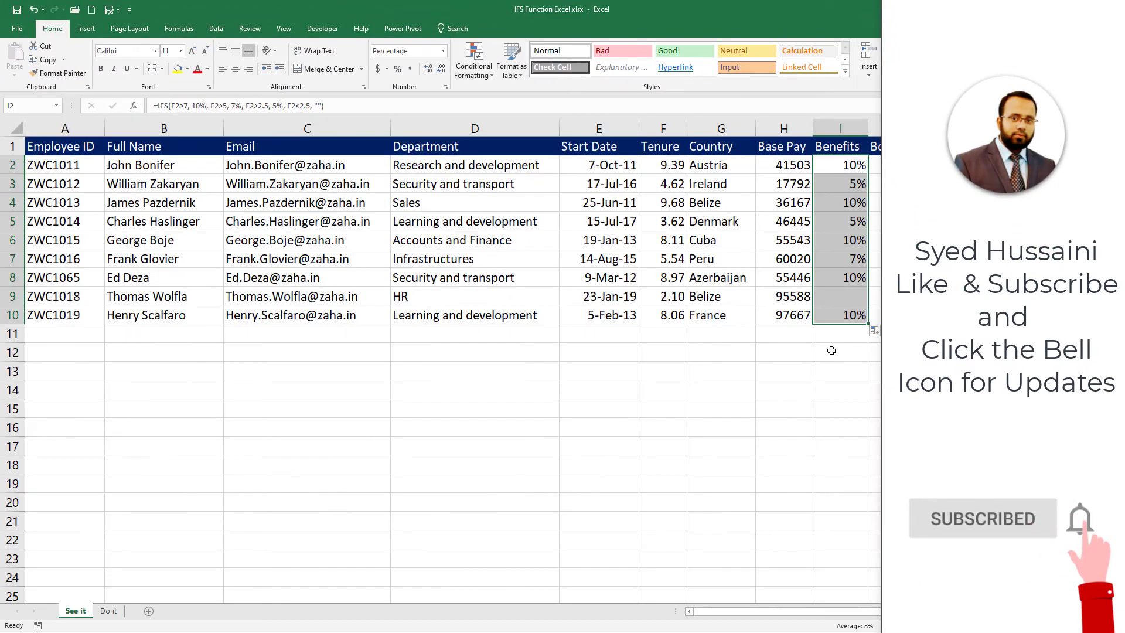
key(Right)
scroll(673, 363, right, 3)
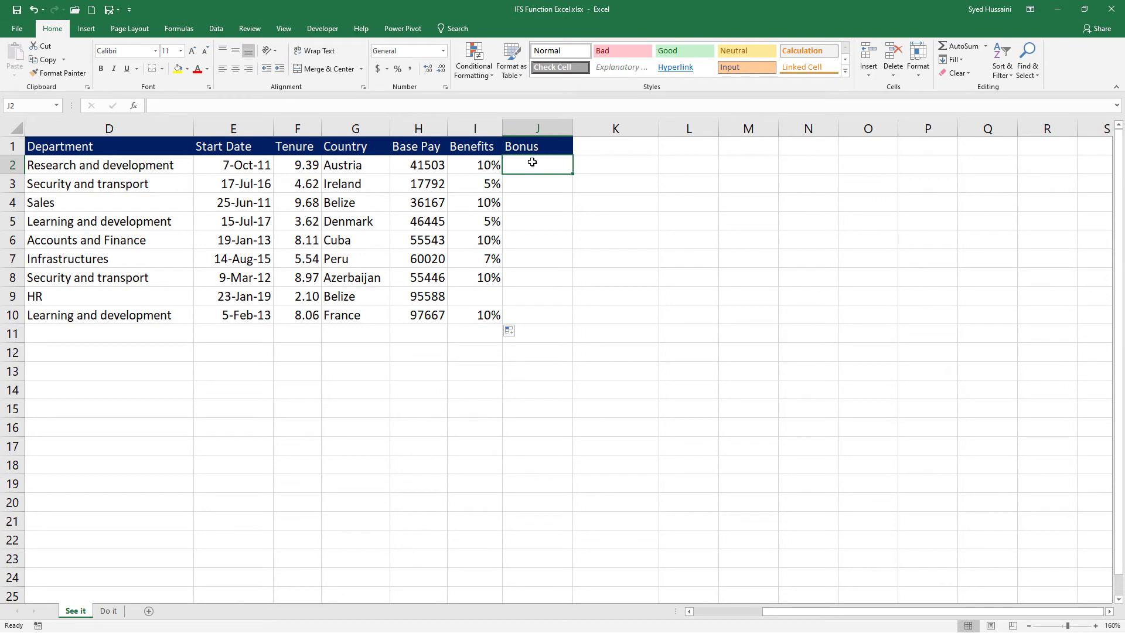
Begin J2's Bonus formula as =IFS(F2>7, 3000, F2>5, 2000
text(=IFS()
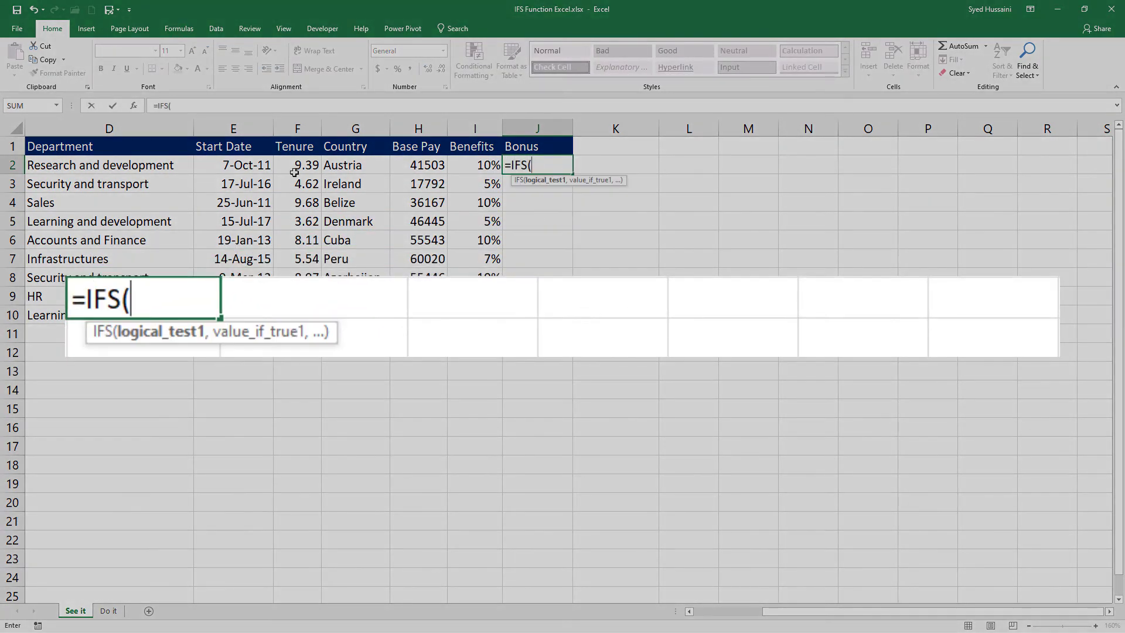
click(293, 166)
text(>7)
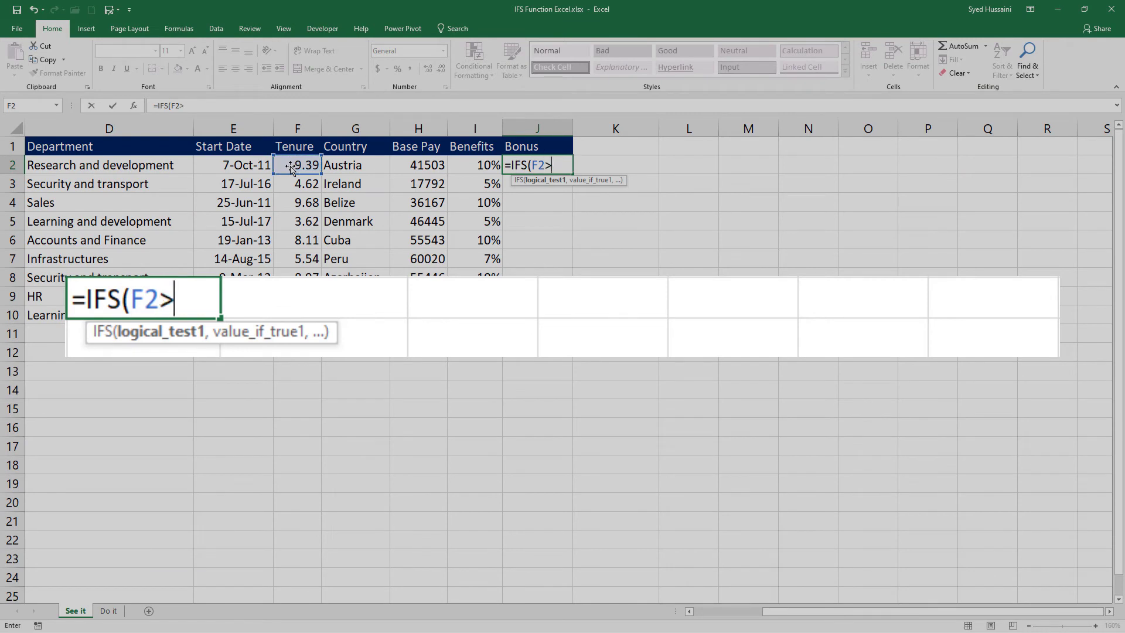
text(, 3)
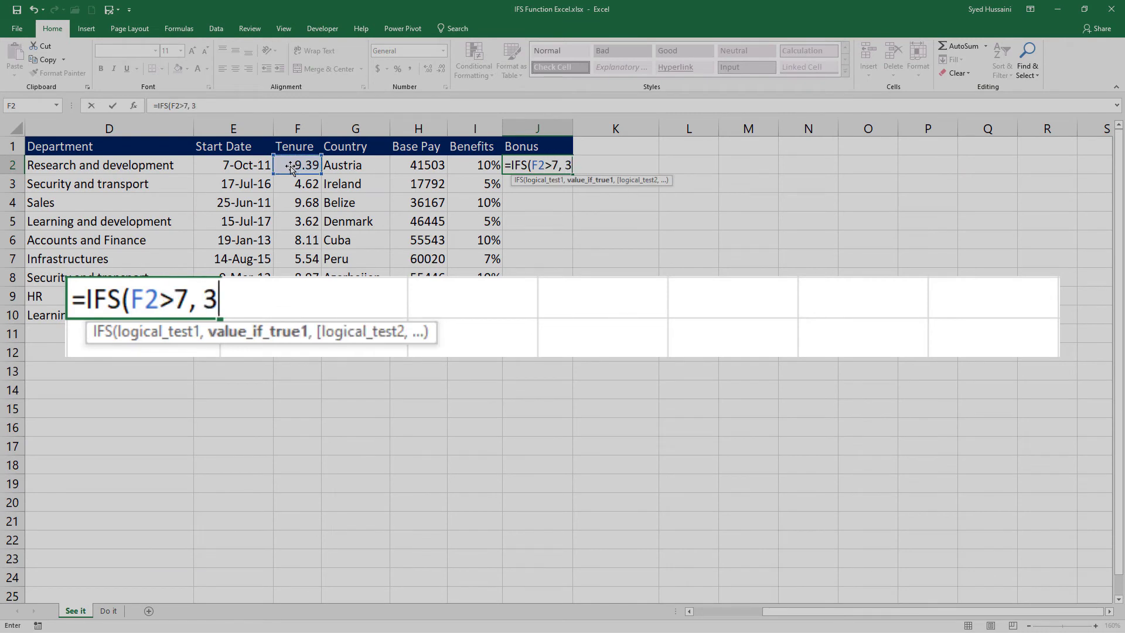
text(000,)
click(291, 167)
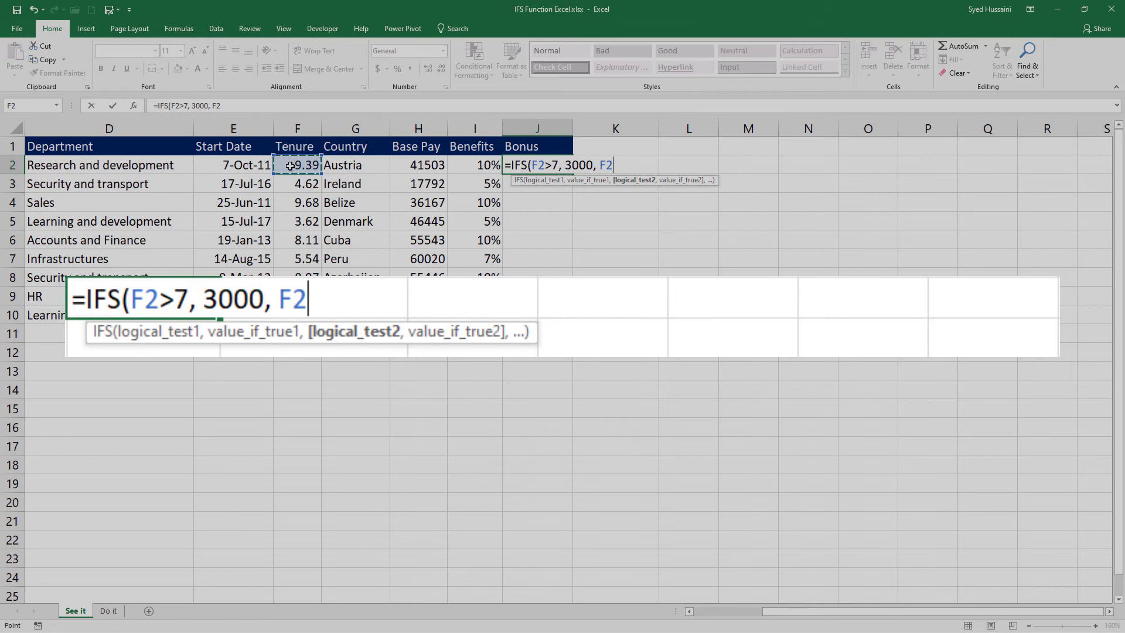
text(>5, 2000)
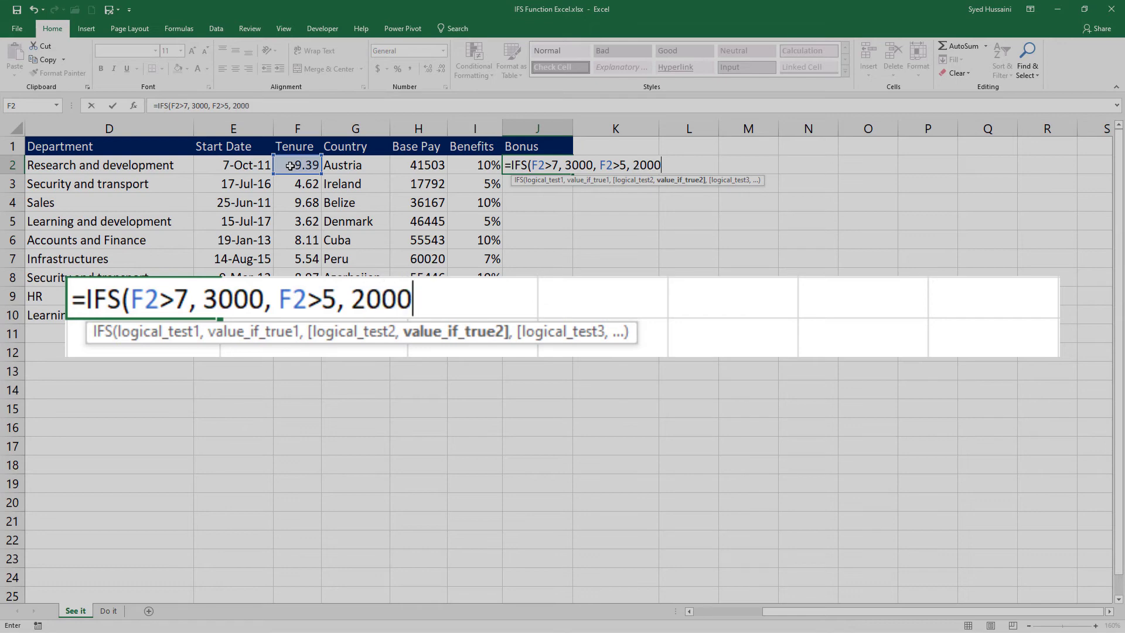
text(,)
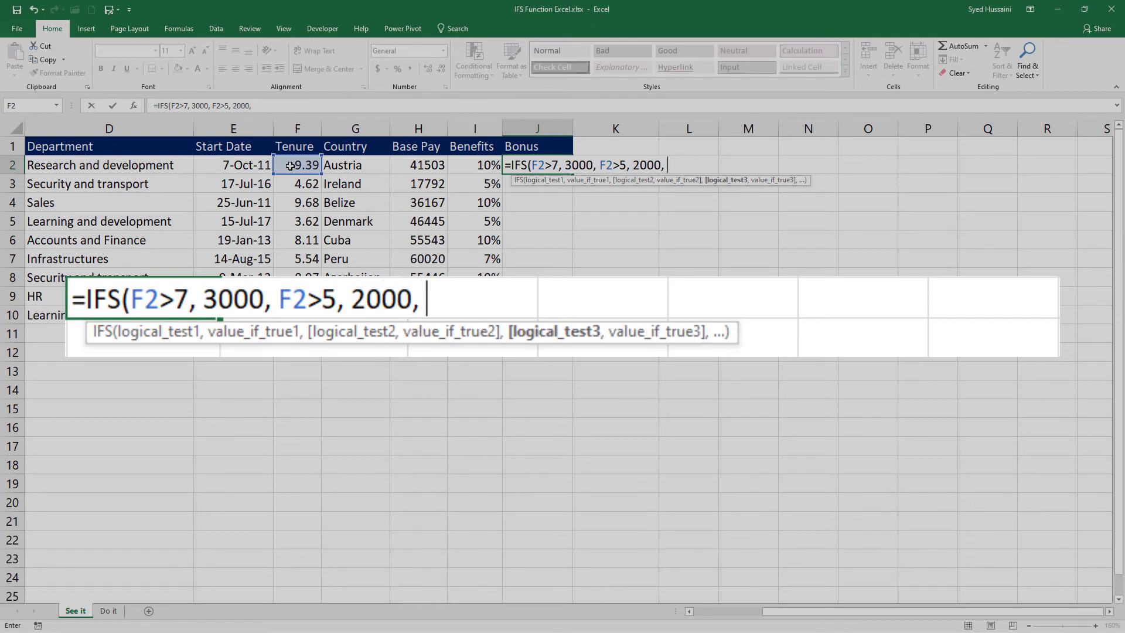
Add F2>2.5 → 1000 and F2<2.5 → blank, committing so J2 shows 3000
click(290, 166)
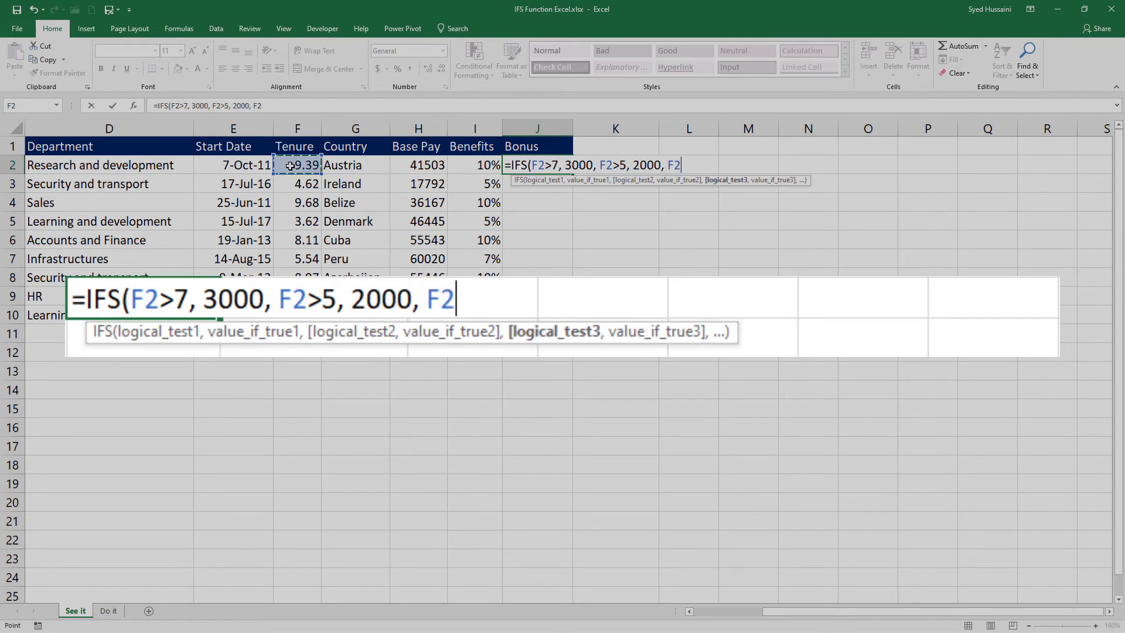
text(>2.5,)
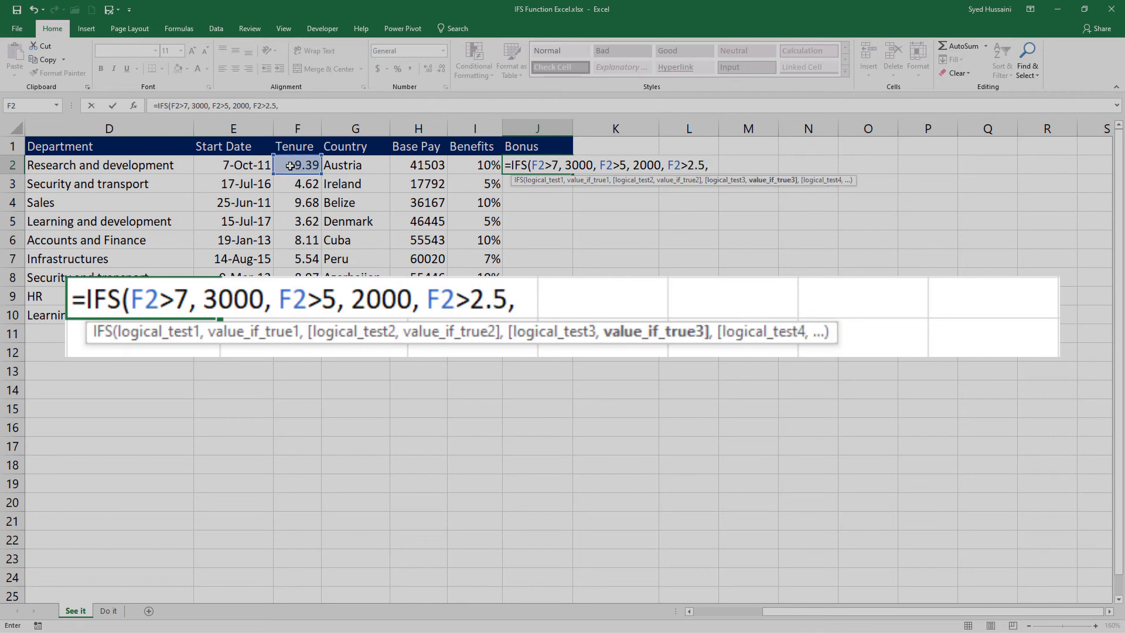
text( 1000,)
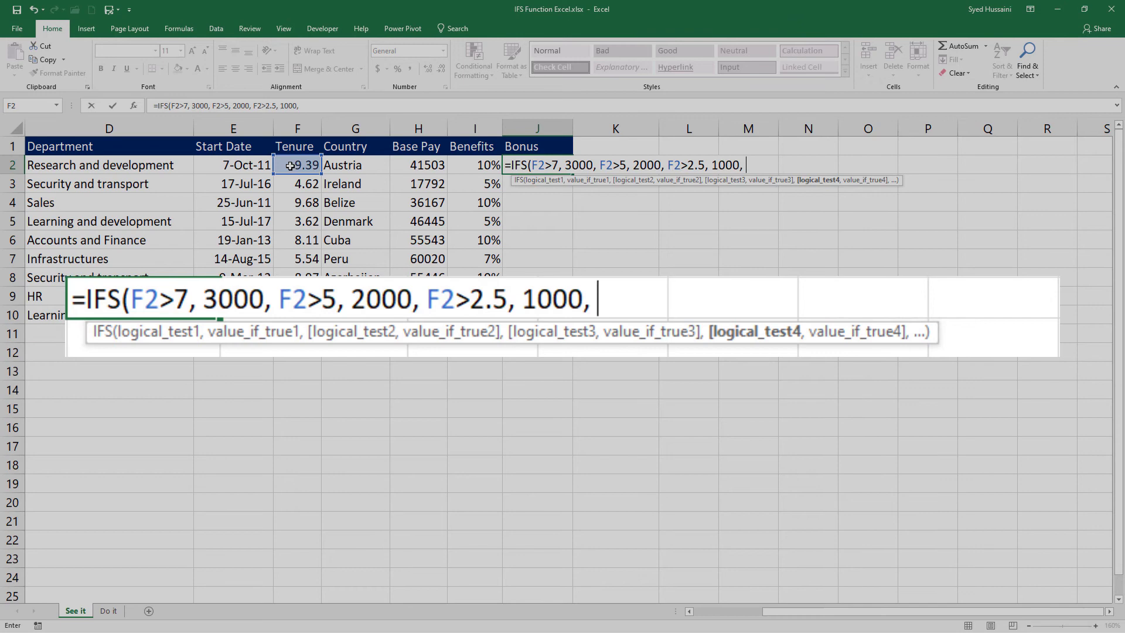
click(290, 167)
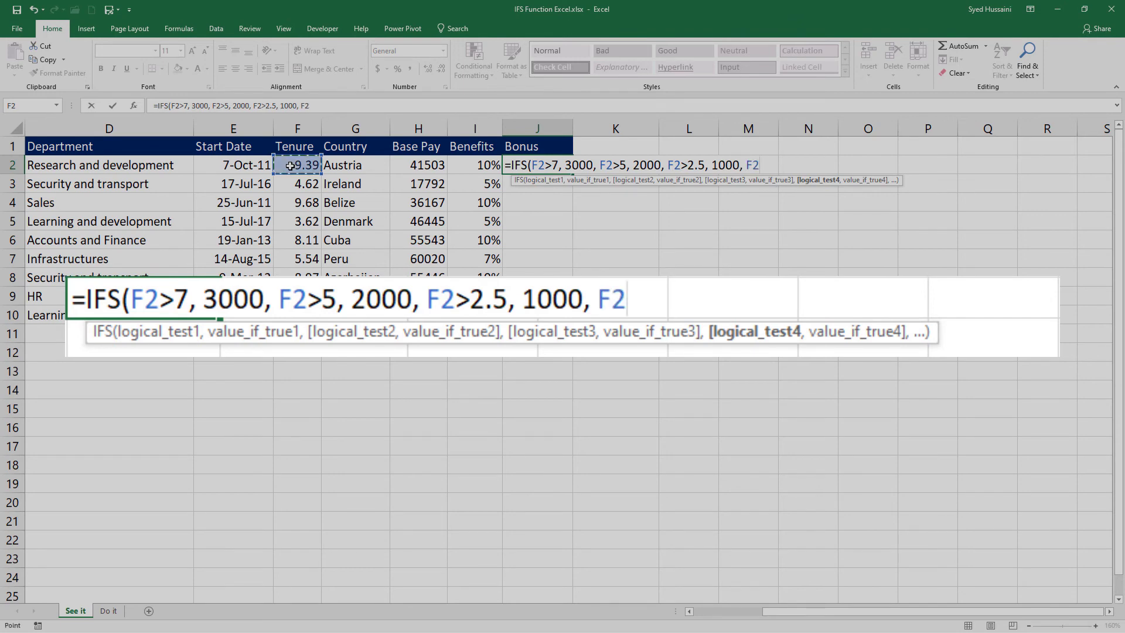
text(<2.5, )
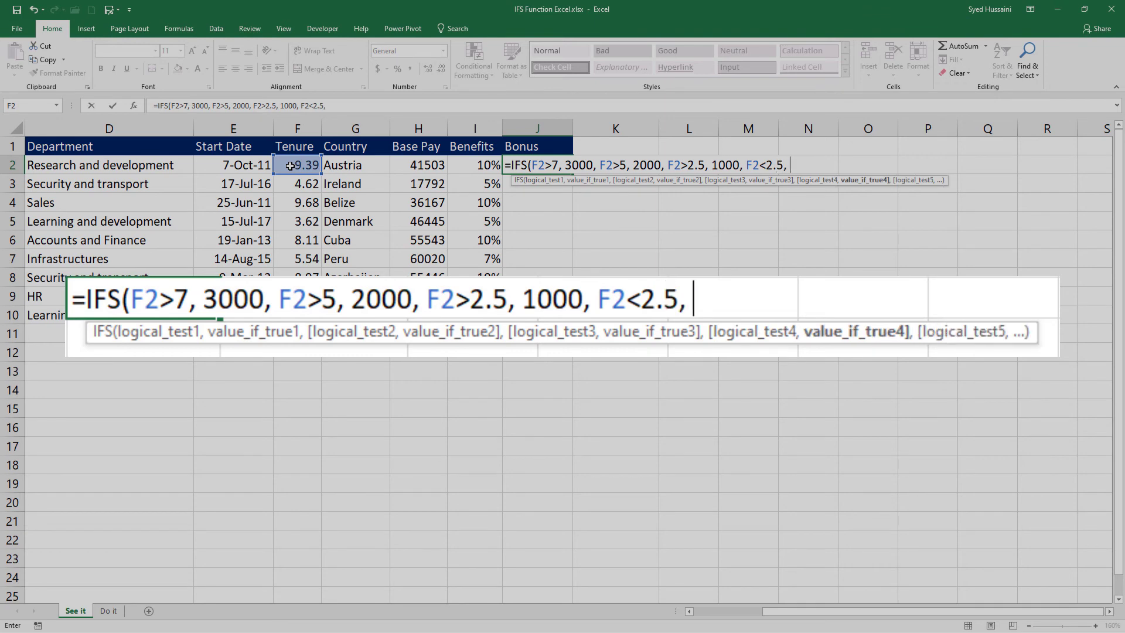
text(""))
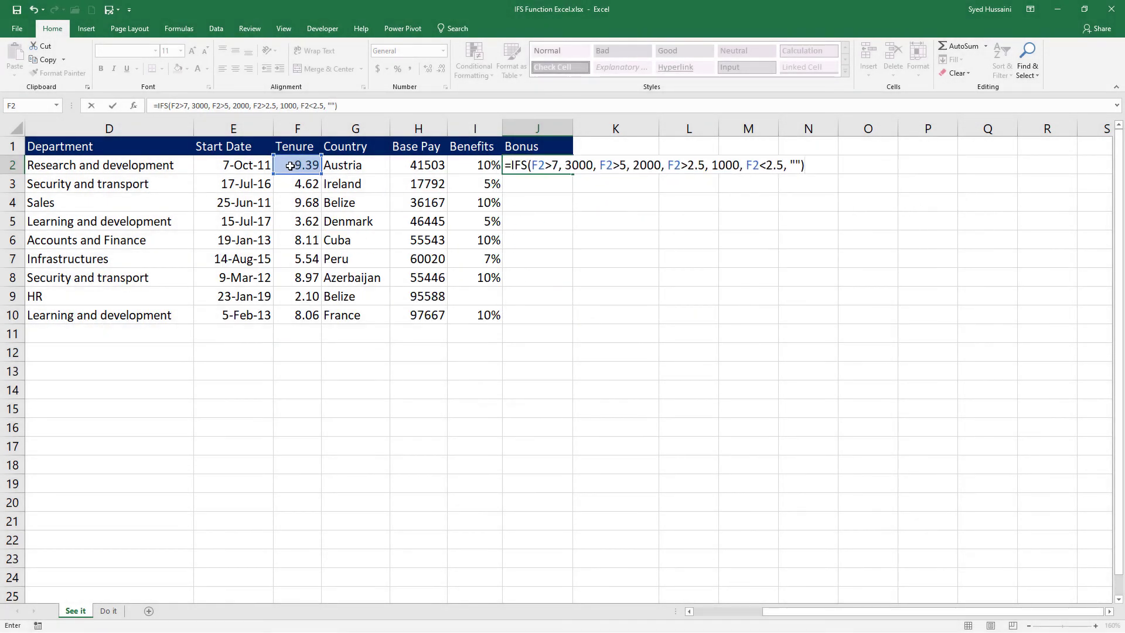
key(Return)
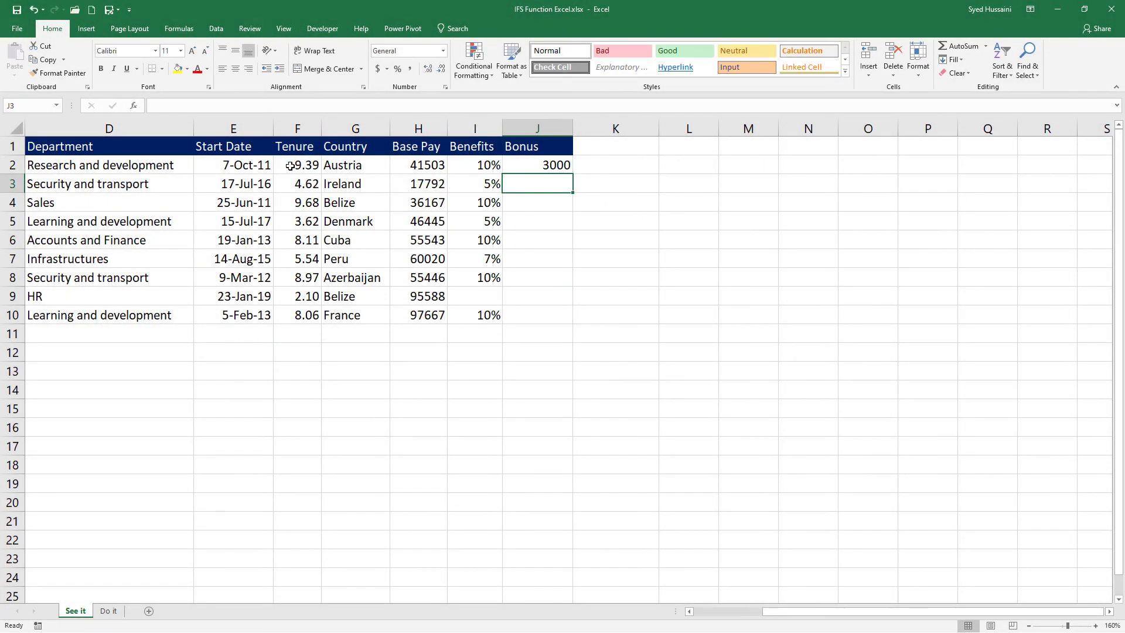
Double-click J2's fill handle to copy the Bonus formula down to J10
click(561, 166)
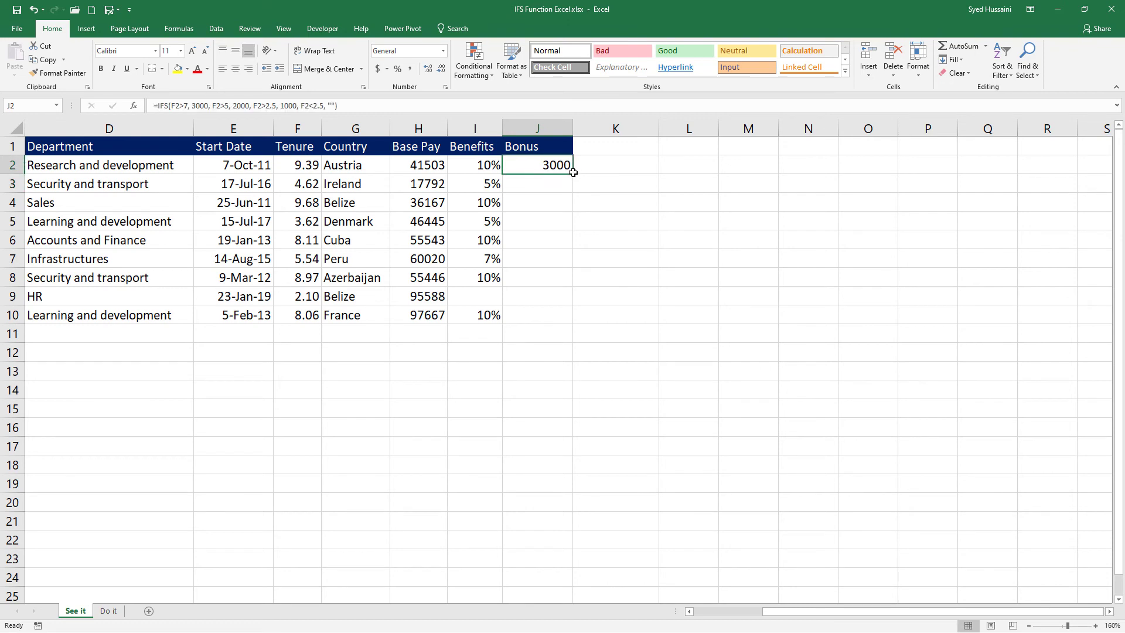
double_click(574, 173)
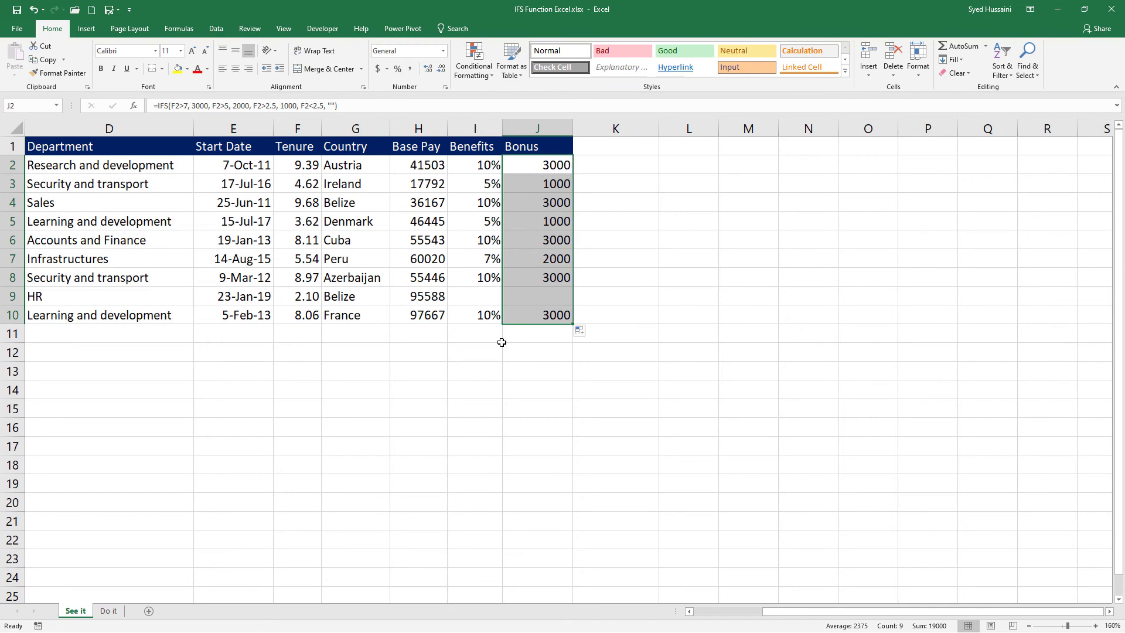
Switch to the 'Do it' practice sheet with its empty Benefits and Bonus columns
click(111, 610)
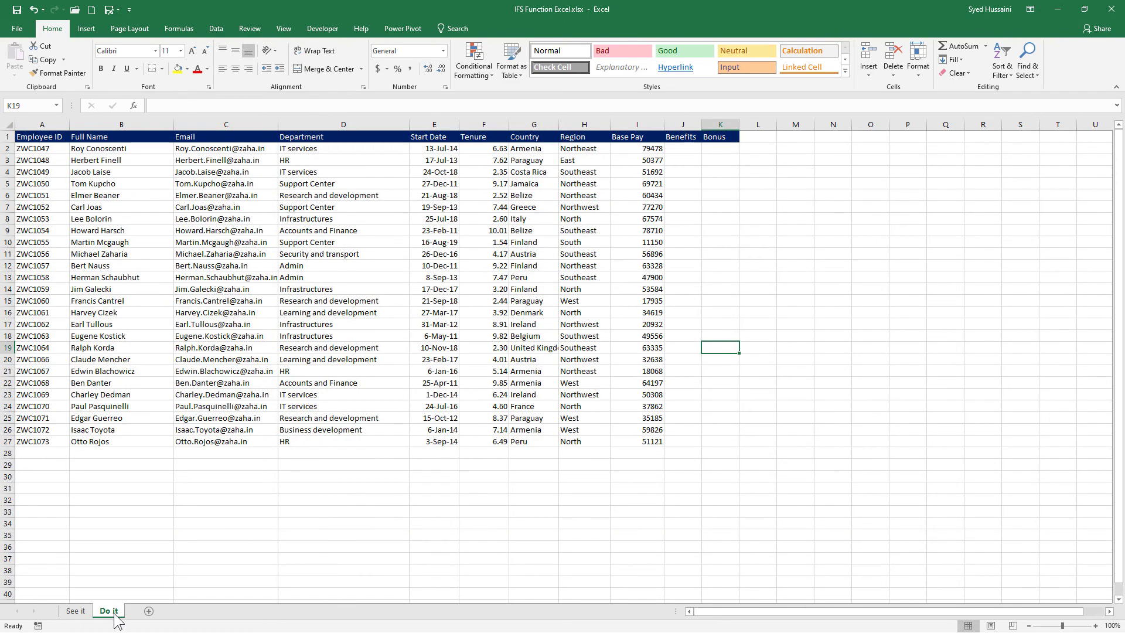